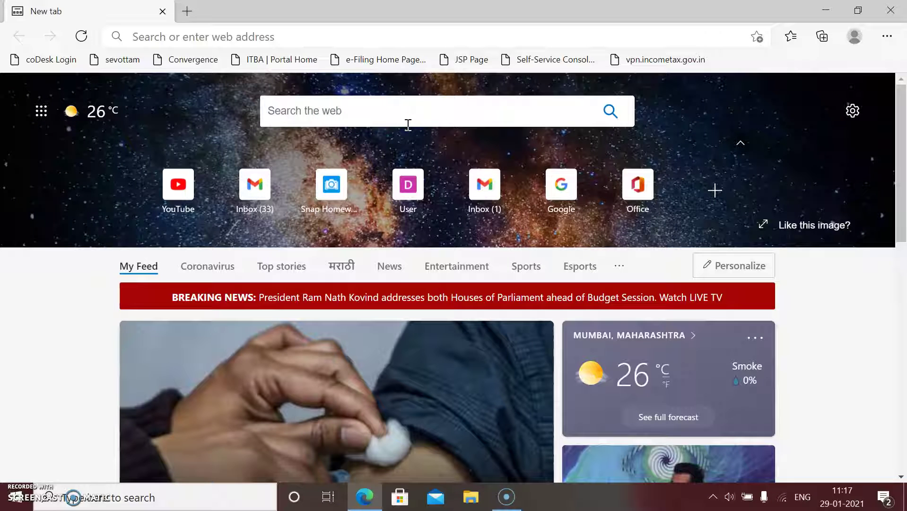
pyautogui.write('f')
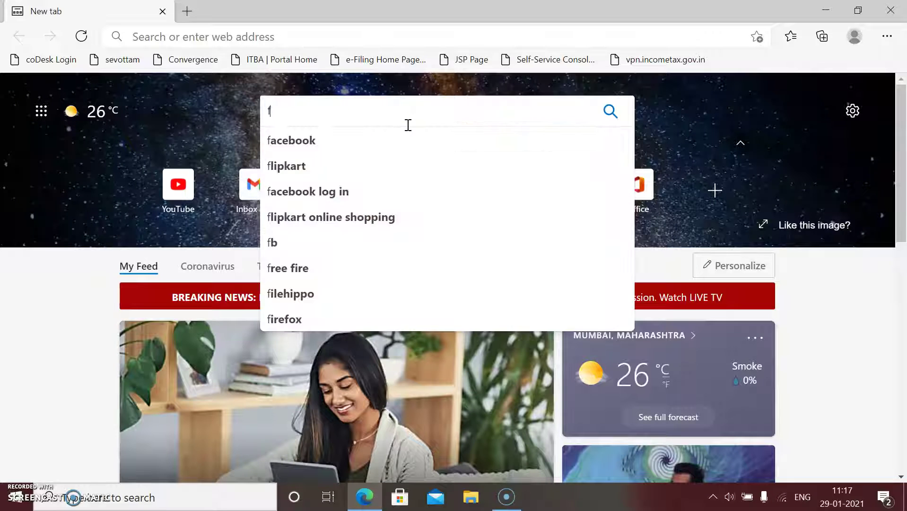
pyautogui.write('orr')
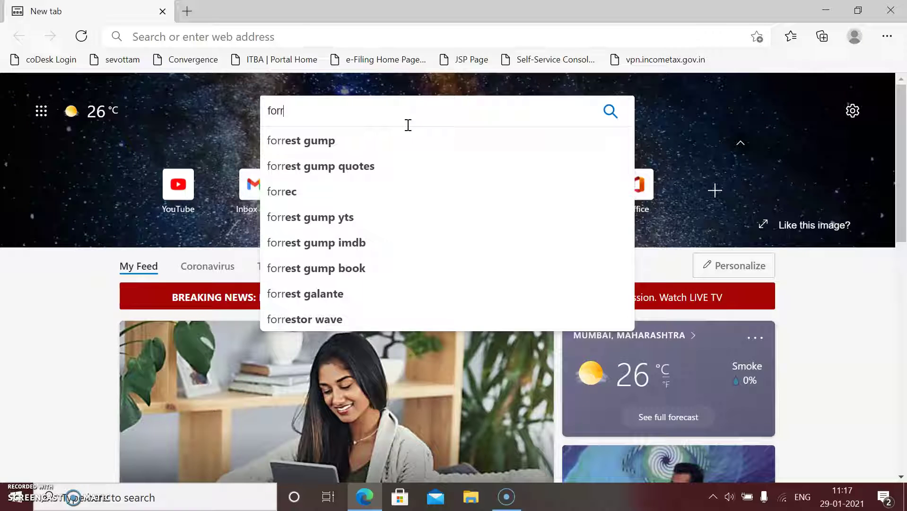
# - Search the web for 'fortnite redeem code', fixing a mistyped letter first
pyautogui.press('BackSpace')
pyautogui.write('tn')
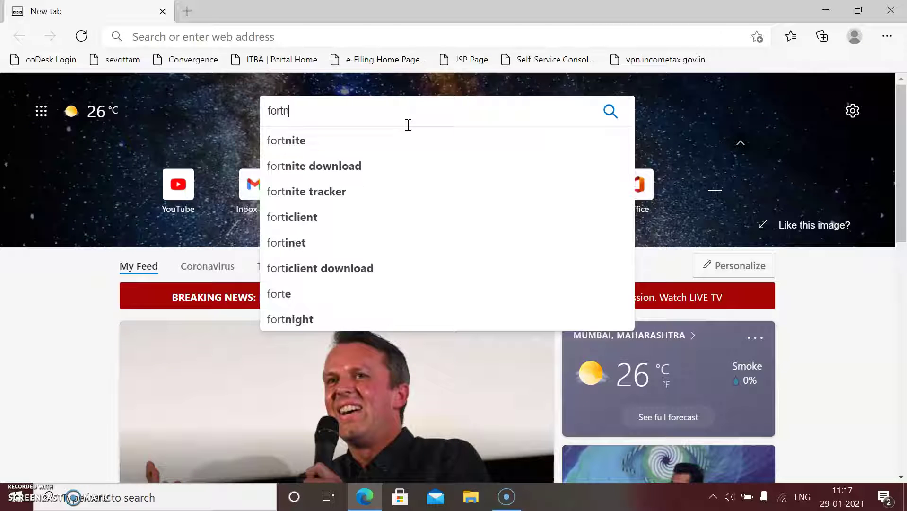
pyautogui.write('ite')
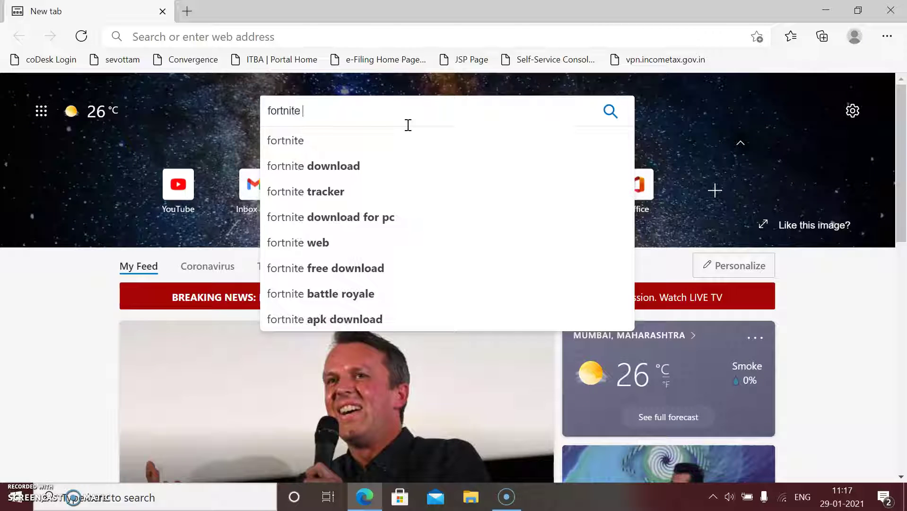
pyautogui.write(' rede')
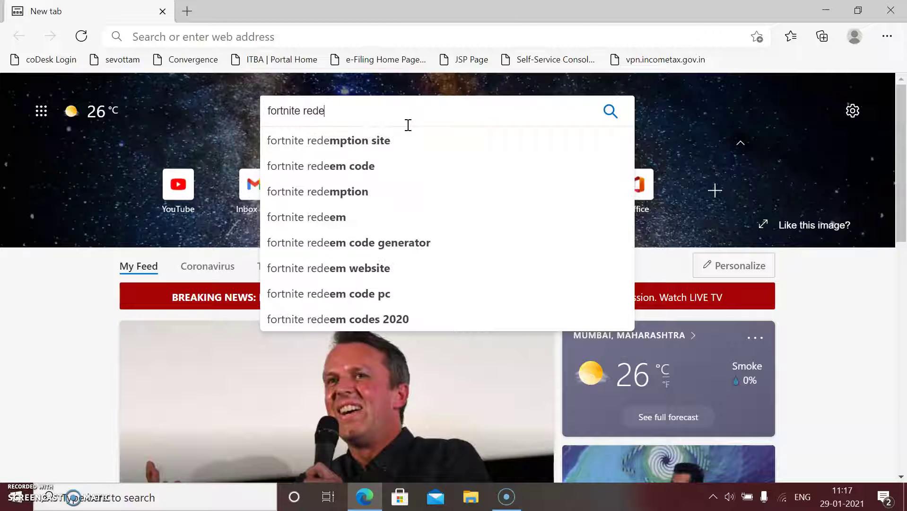
pyautogui.write('em')
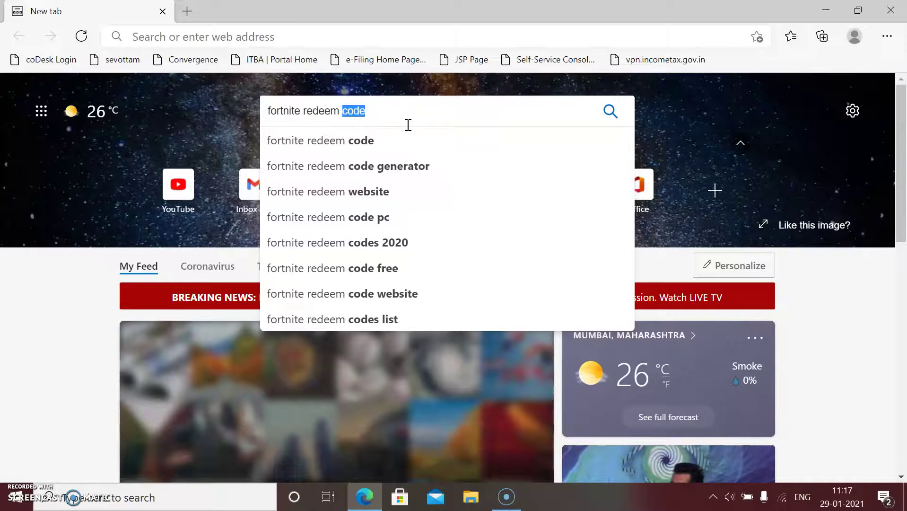
pyautogui.press('Return')
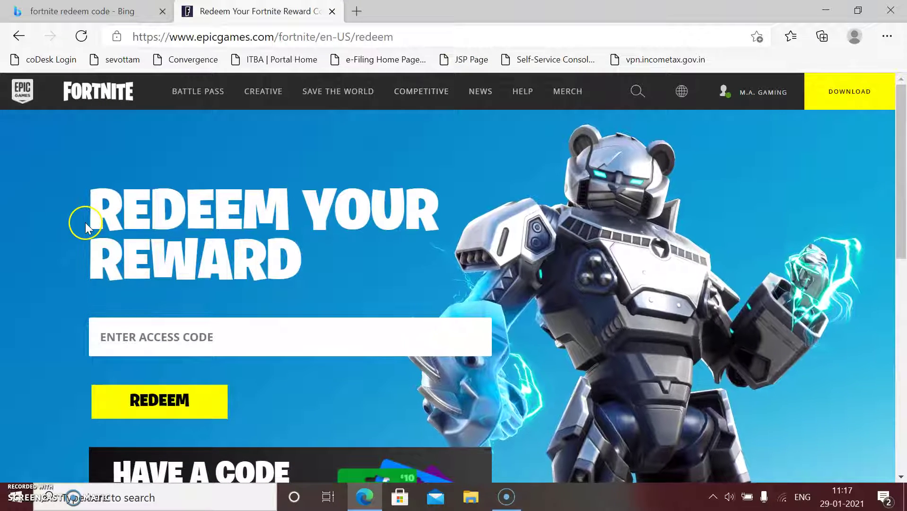
pyautogui.moveTo(91, 209); pyautogui.dragTo(245, 206)
pyautogui.click(251, 329)
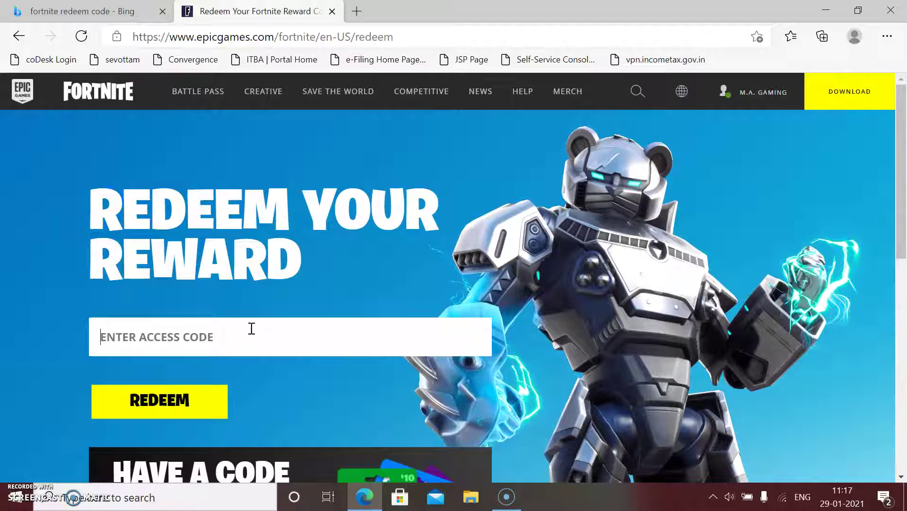
pyautogui.write('REGALO')
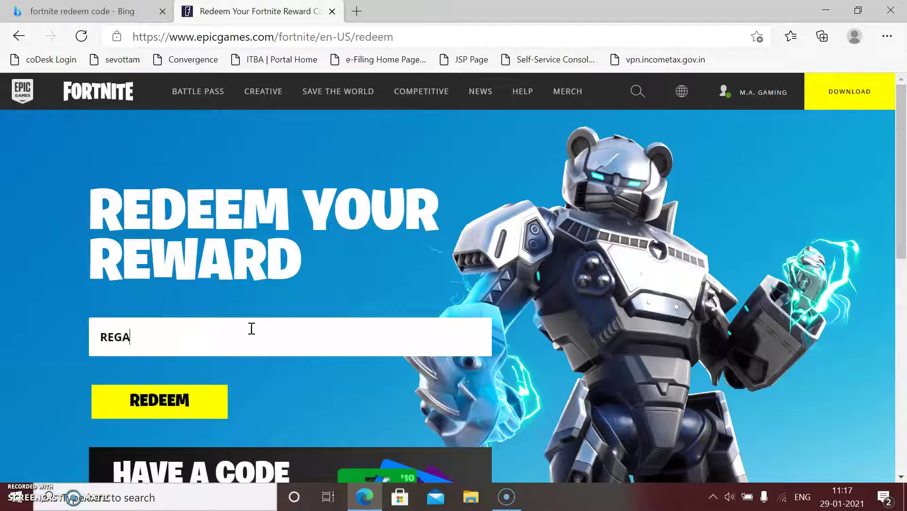
pyautogui.click(220, 416)
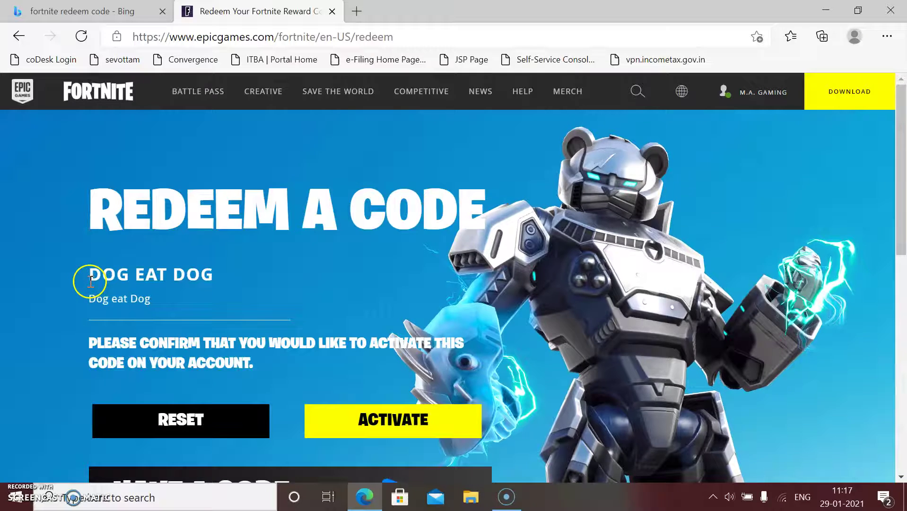
# - Activate the code for Dog Eat Dog, which returns the already-redeemed error 19025
pyautogui.moveTo(87, 275); pyautogui.dragTo(164, 285)
pyautogui.click(276, 296)
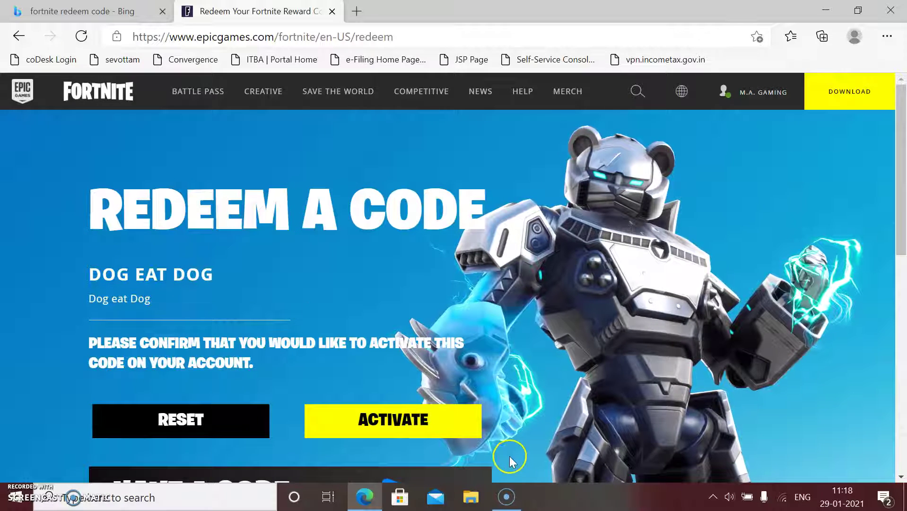
pyautogui.click(403, 426)
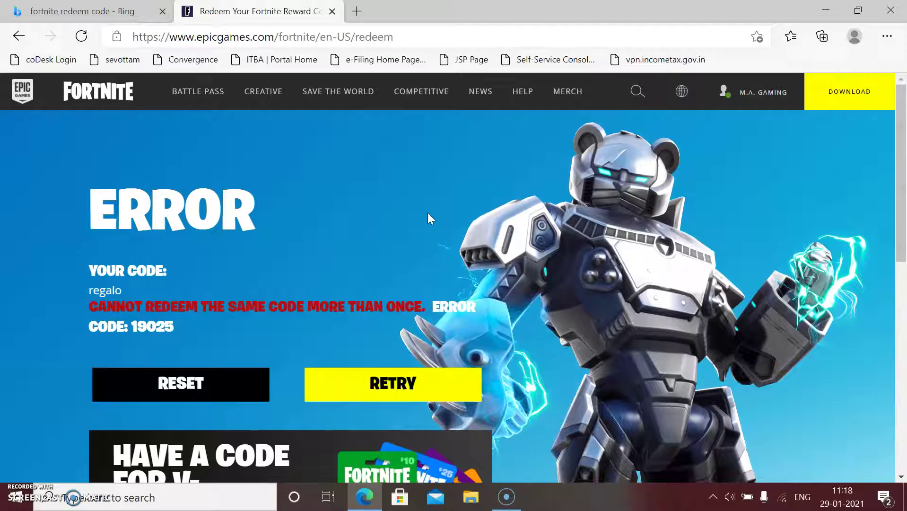
# - Copy the redeem page URL, close the Bing tab and dismiss the Collections popup
pyautogui.click(436, 274)
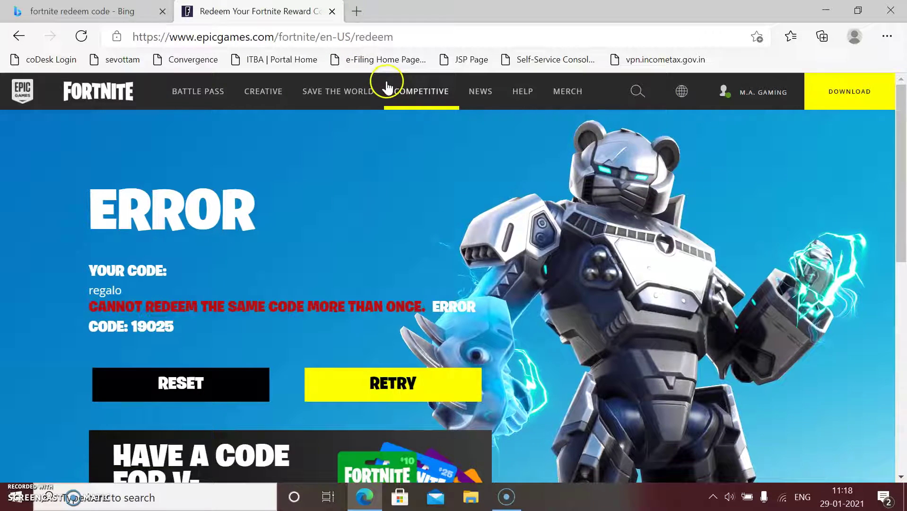
pyautogui.click(402, 39)
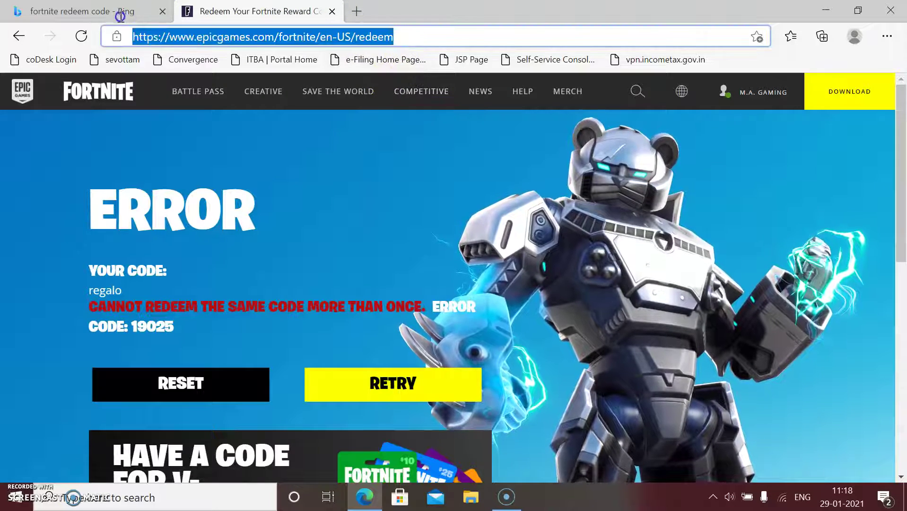
pyautogui.rightClick(170, 37)
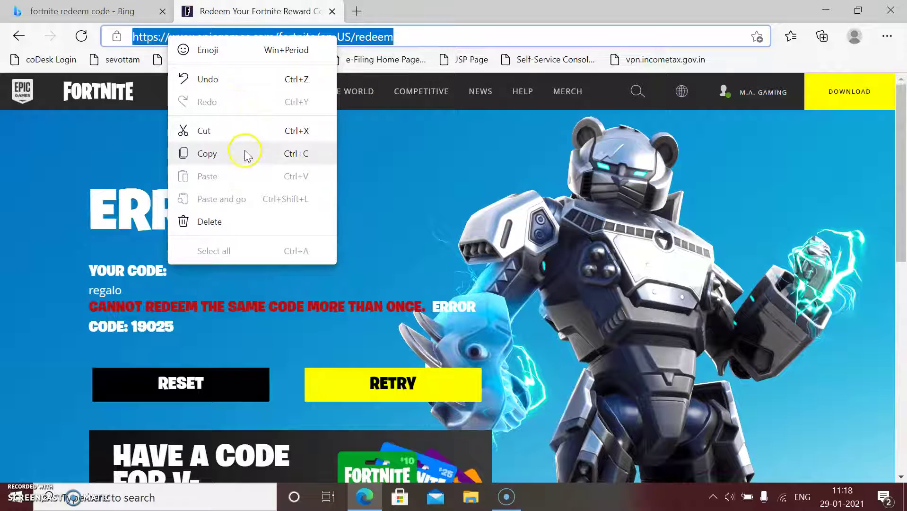
pyautogui.click(245, 154)
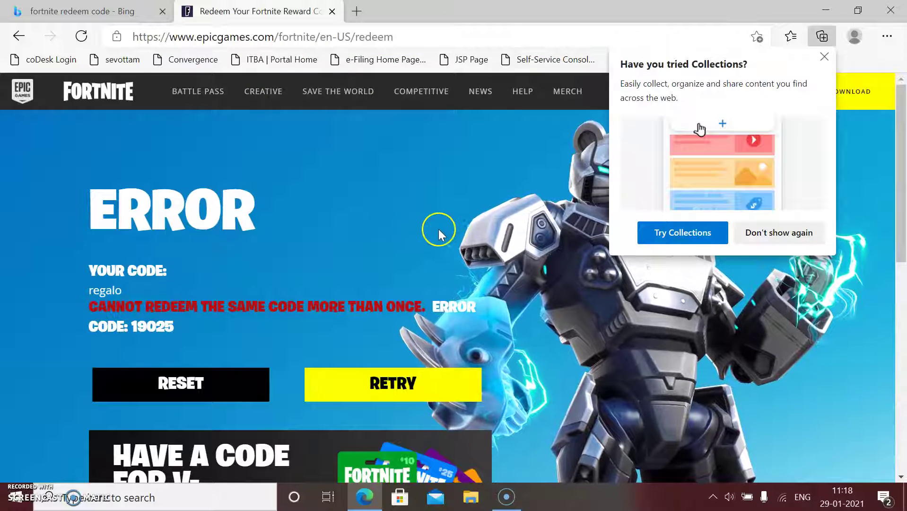
pyautogui.click(162, 11)
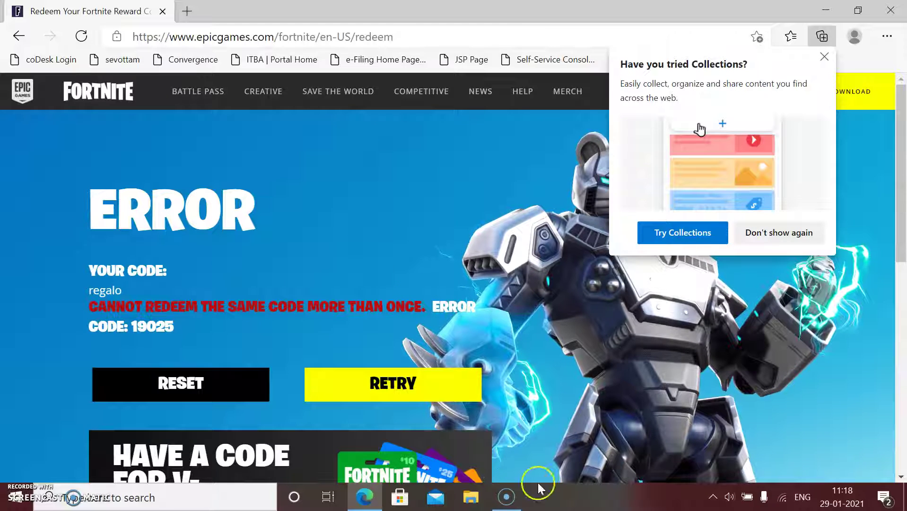
pyautogui.click(789, 232)
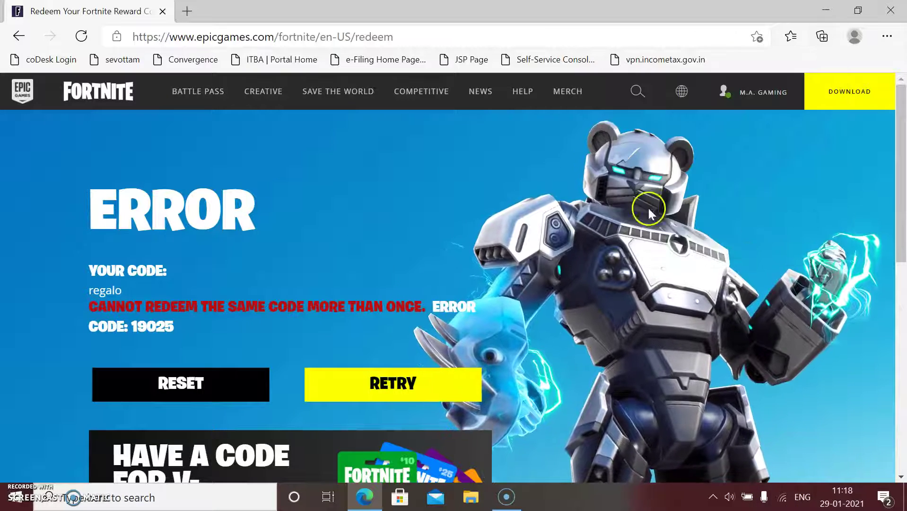
# - In a fresh tab, search the web for 'dog eat dog fortnite spray'
pyautogui.click(187, 13)
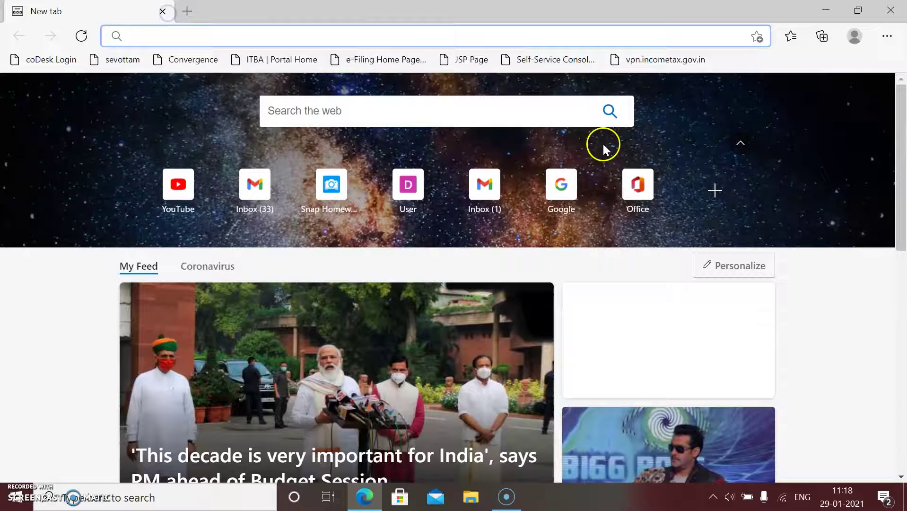
pyautogui.click(393, 123)
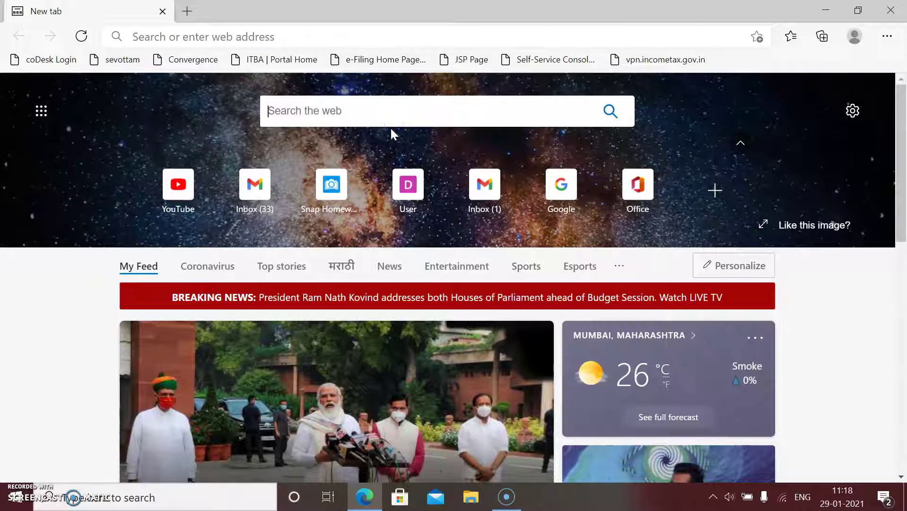
pyautogui.write('dog ')
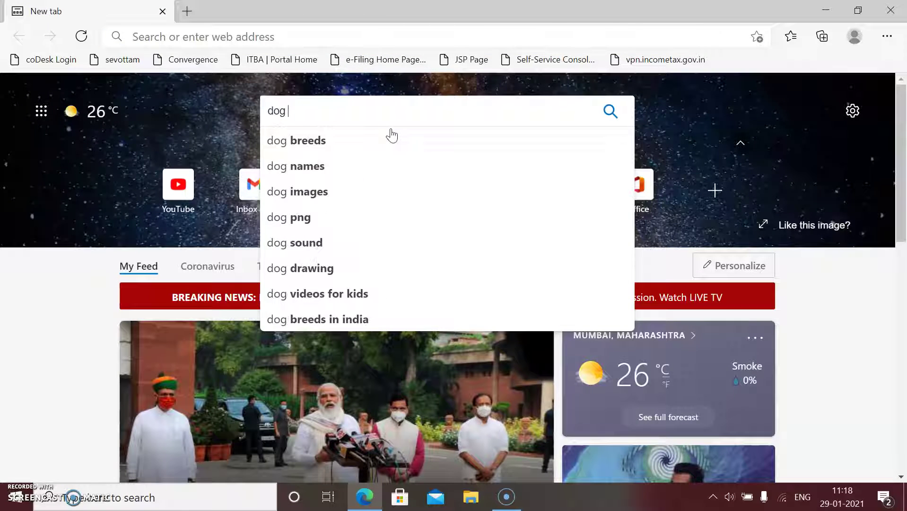
pyautogui.write('s')
pyautogui.press('BackSpace')
pyautogui.write('e')
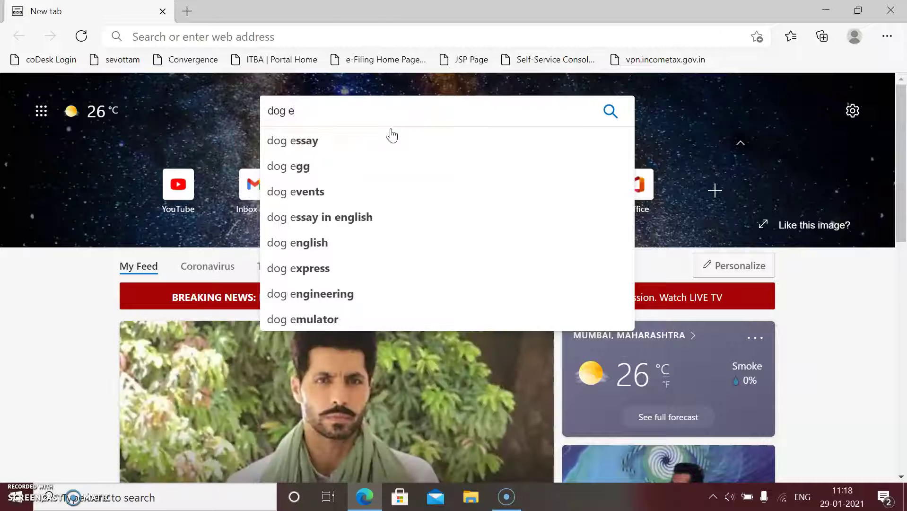
pyautogui.write('at ')
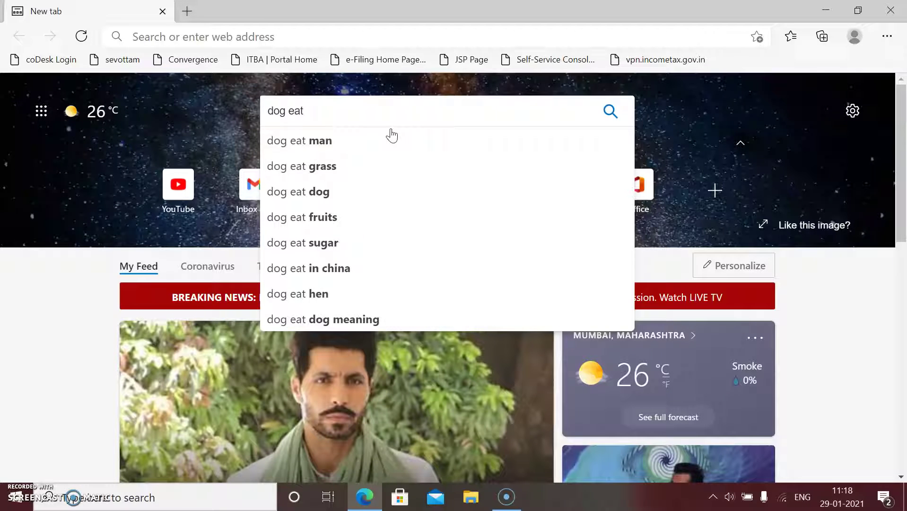
pyautogui.write('dog')
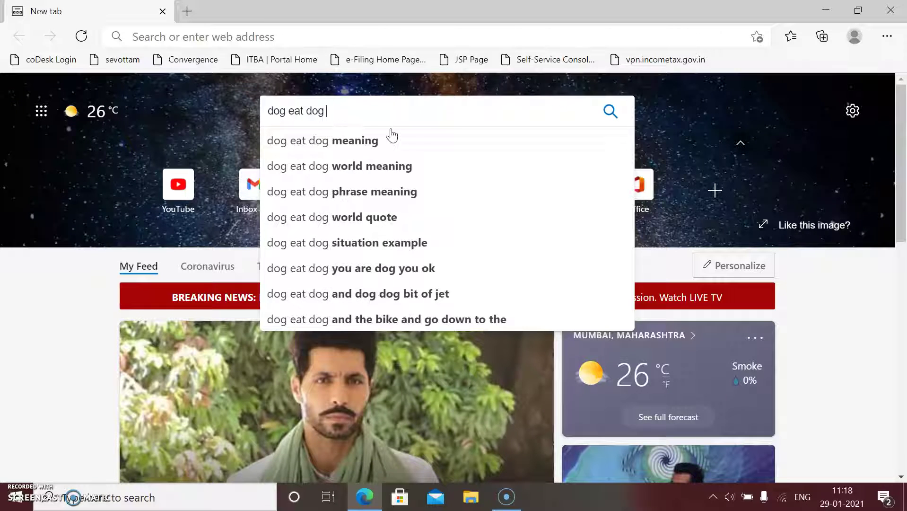
pyautogui.write(' fortnite ')
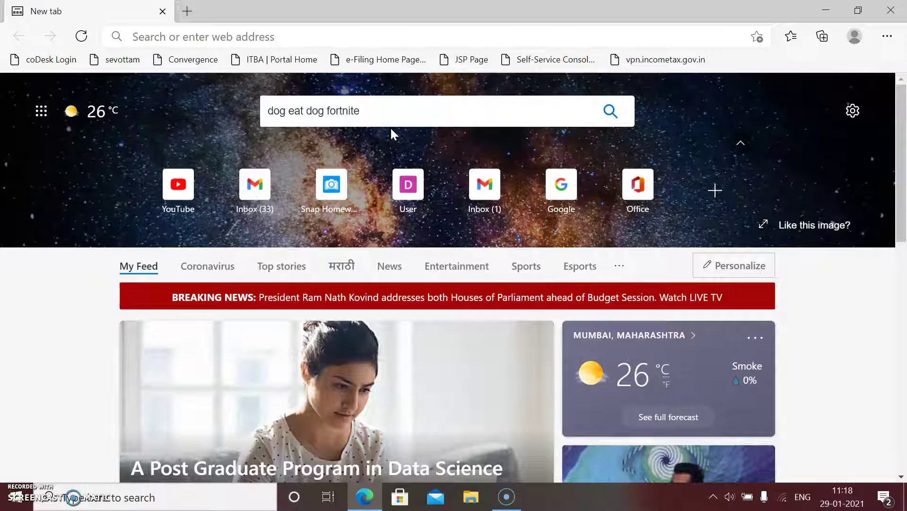
pyautogui.write('spray')
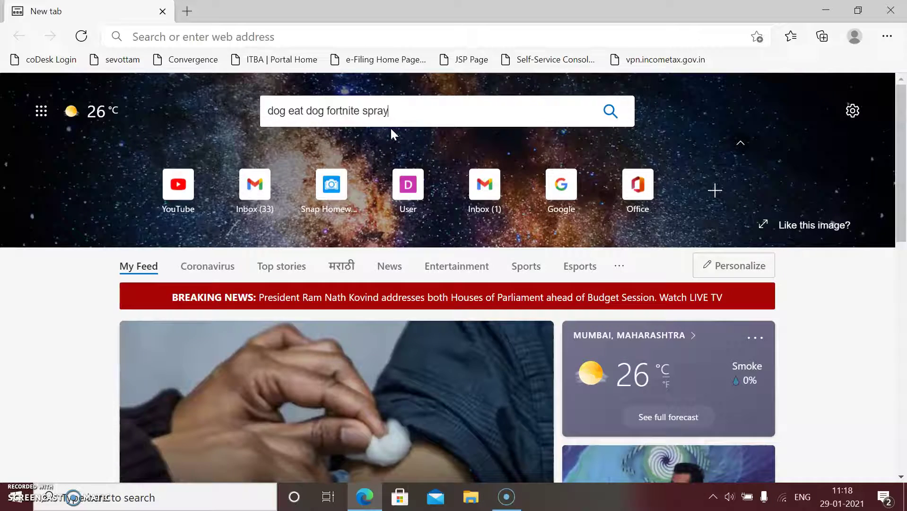
pyautogui.press('Return')
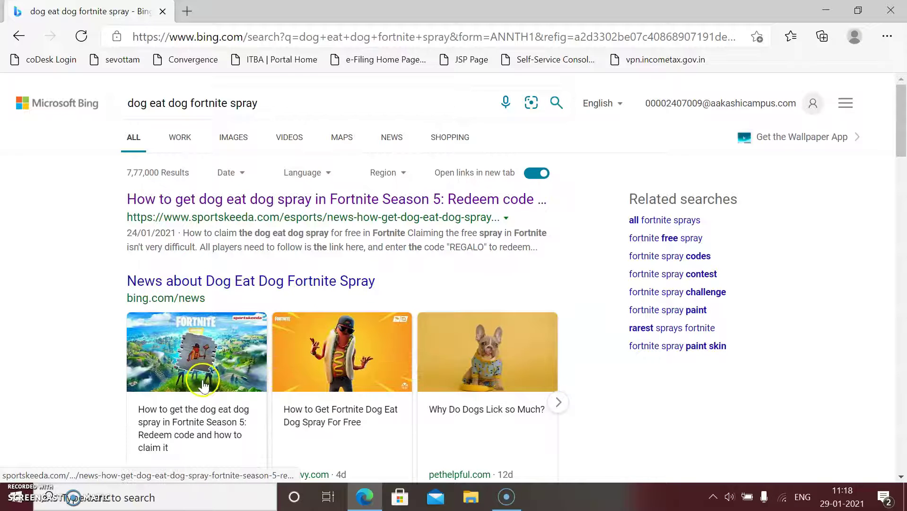
# - Open the Sportskeeda Dog Eat Dog spray article, add a new tab, and return to it
pyautogui.click(198, 345)
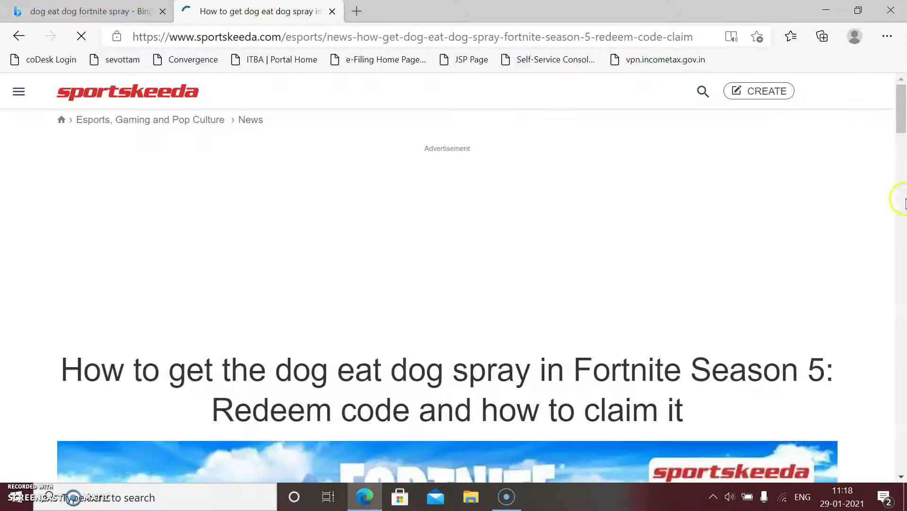
pyautogui.scroll(-2, 903, 166)
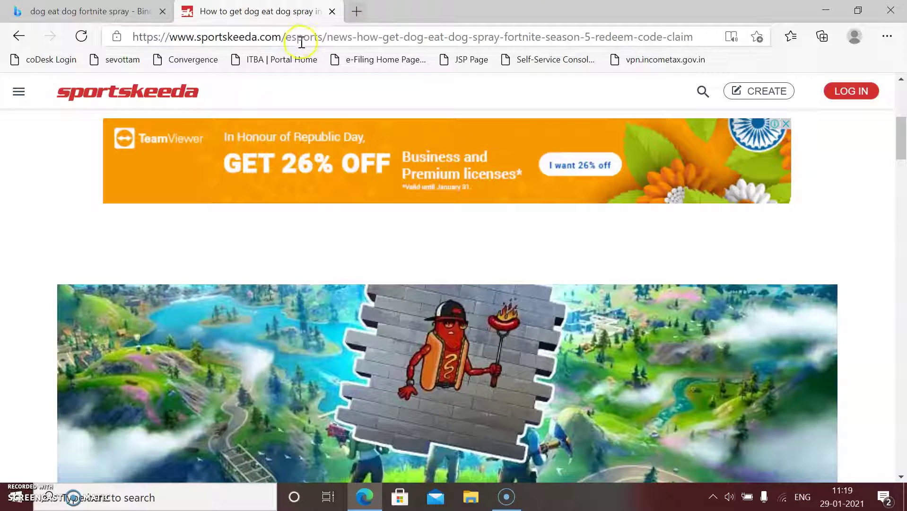
pyautogui.click(356, 11)
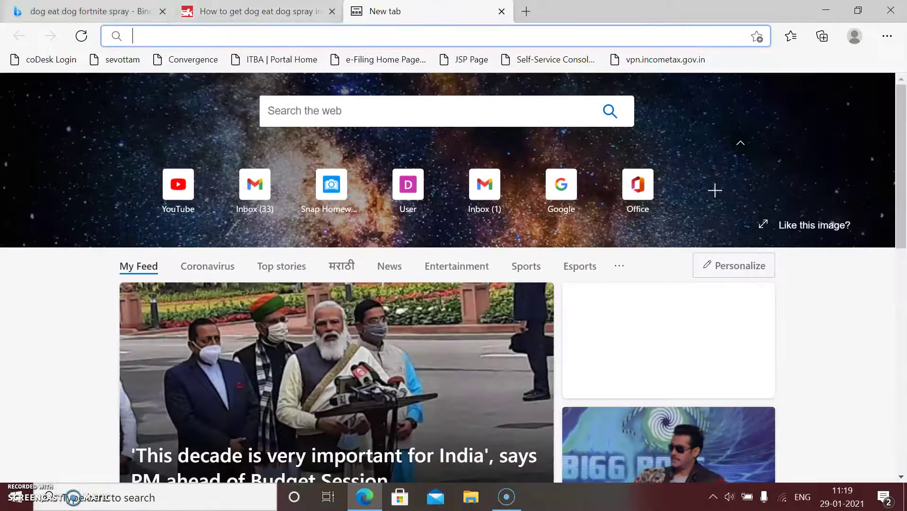
pyautogui.click(275, 12)
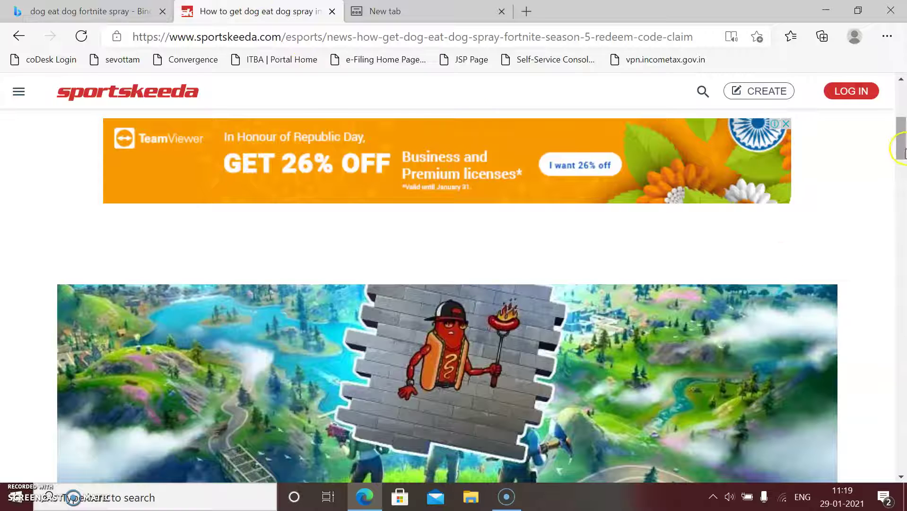